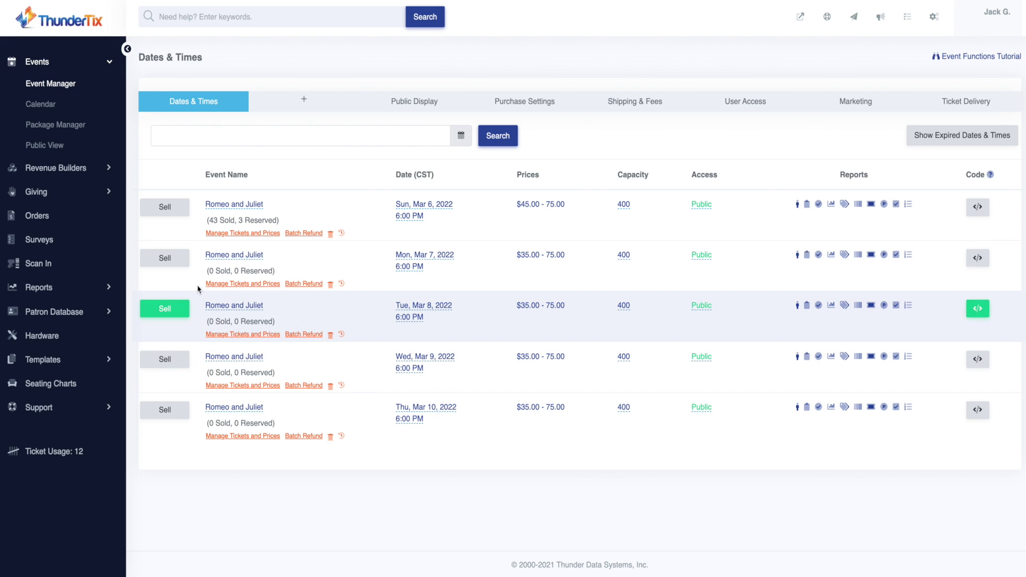
# Open the ticket types of the Sunday, March 6, 2022 Romeo and Juliet performance and move VIP above Adult.
pyautogui.click(126, 50)
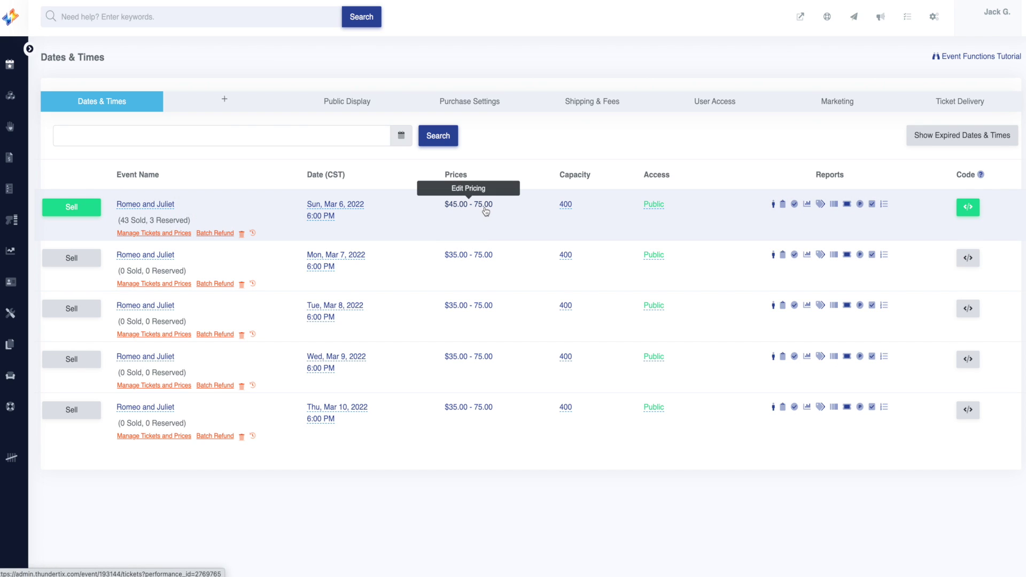
pyautogui.click(175, 234)
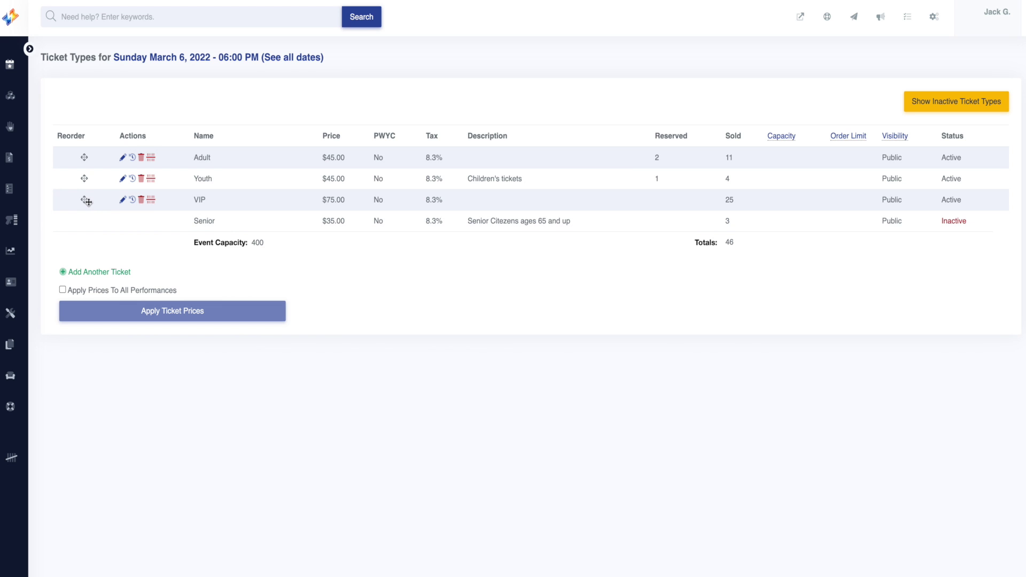
pyautogui.moveTo(84, 199); pyautogui.dragTo(89, 153)
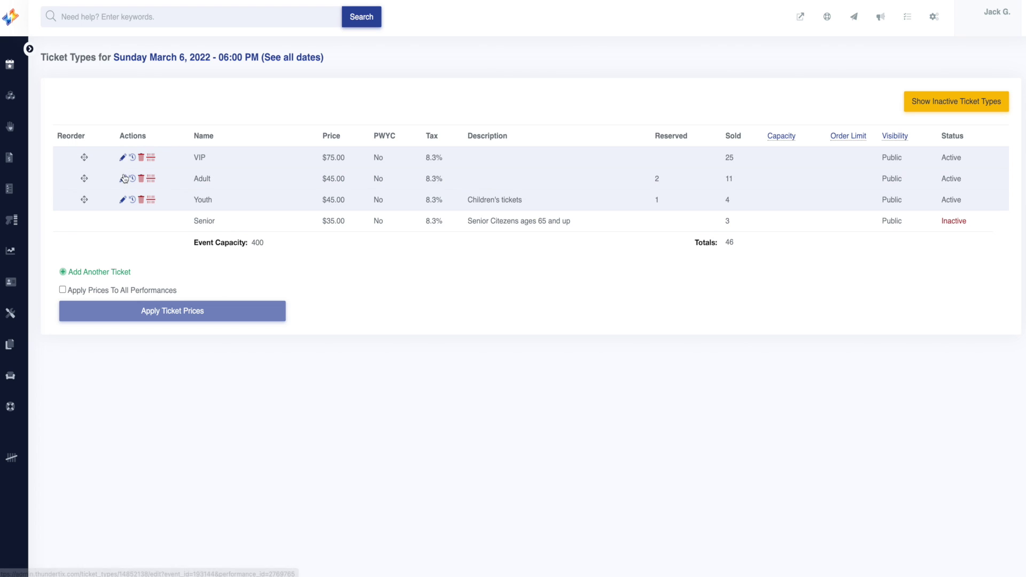
# Rename the Youth ticket as Children, set its price to $35.00 and save it.
pyautogui.click(123, 200)
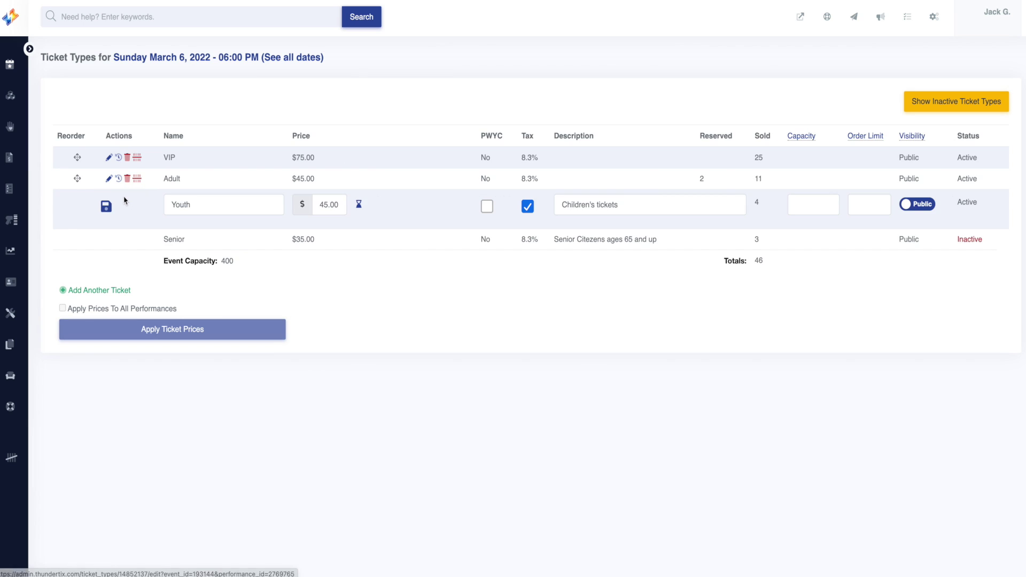
pyautogui.doubleClick(202, 204)
pyautogui.write('Children')
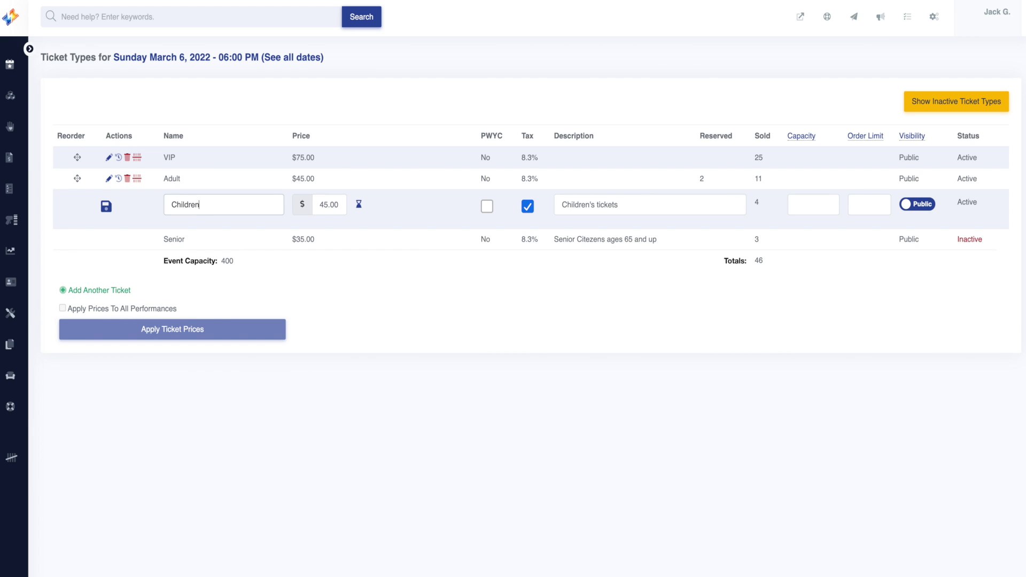
pyautogui.click(322, 204)
pyautogui.press('BackSpace')
pyautogui.write('3')
pyautogui.click(107, 207)
# Make the Adult ticket pay-what-you-can with a $5.00 minimum, add a description inviting buyers to enter any amount they can, and save it.
pyautogui.click(123, 178)
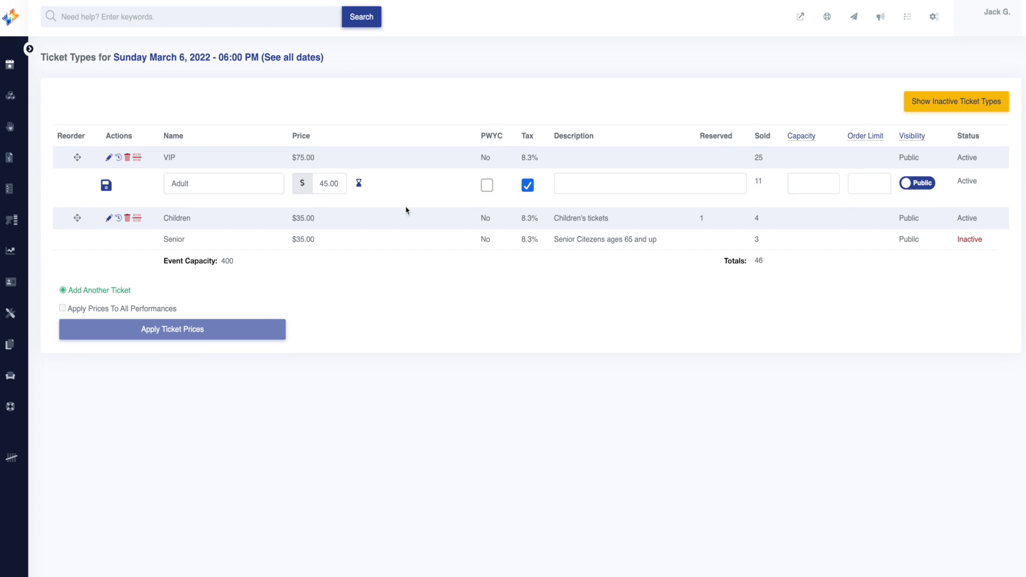
pyautogui.click(488, 187)
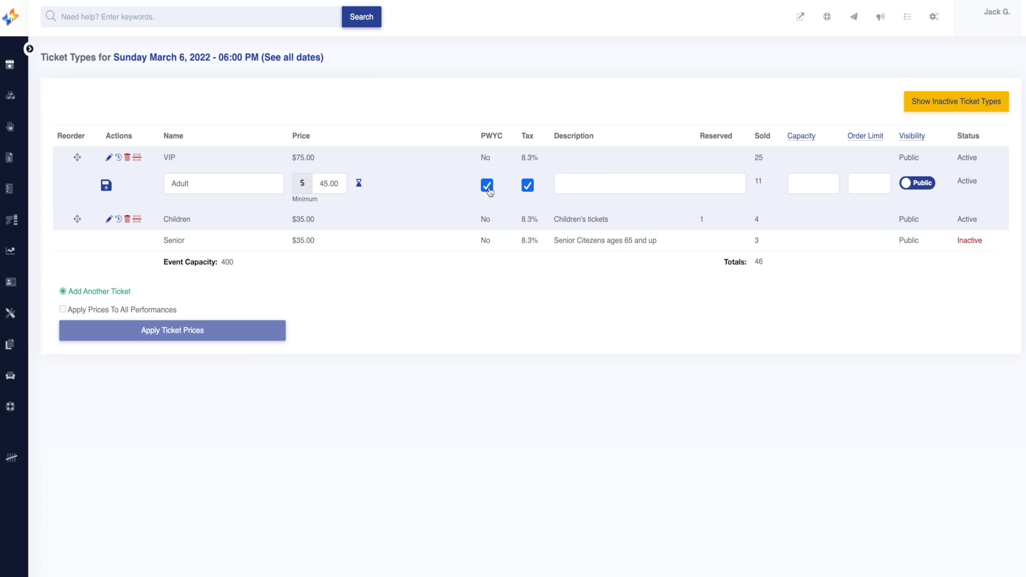
pyautogui.click(323, 184)
pyautogui.press('BackSpace')
pyautogui.hotkey('ctrl', 'v')
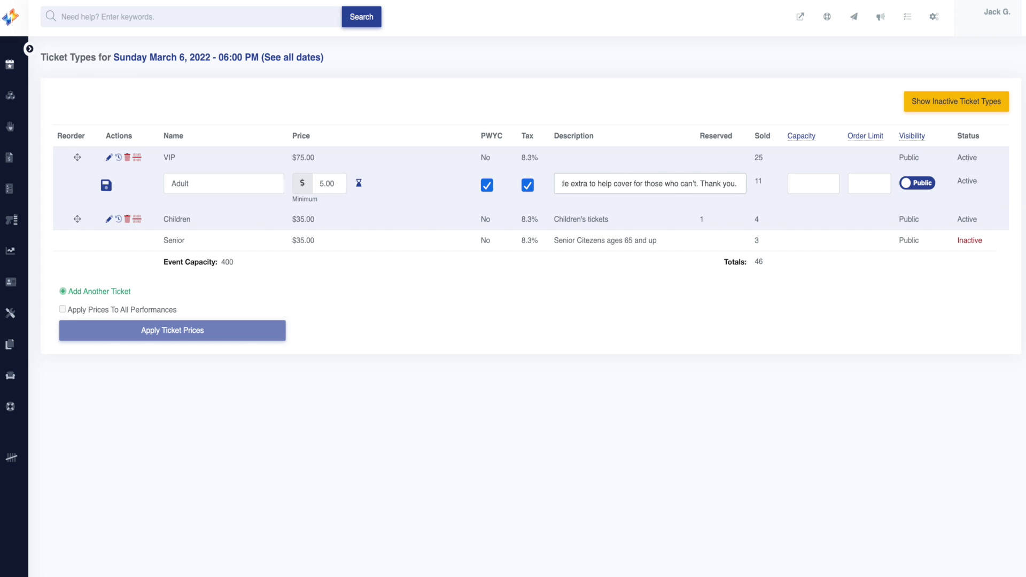
pyautogui.hscroll(-5, 595, 183)
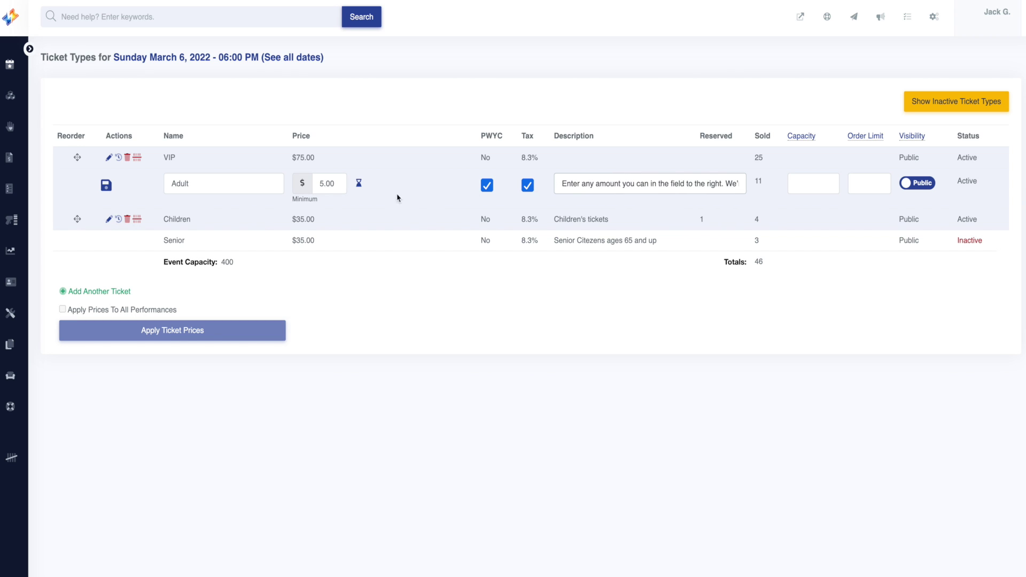
pyautogui.click(106, 188)
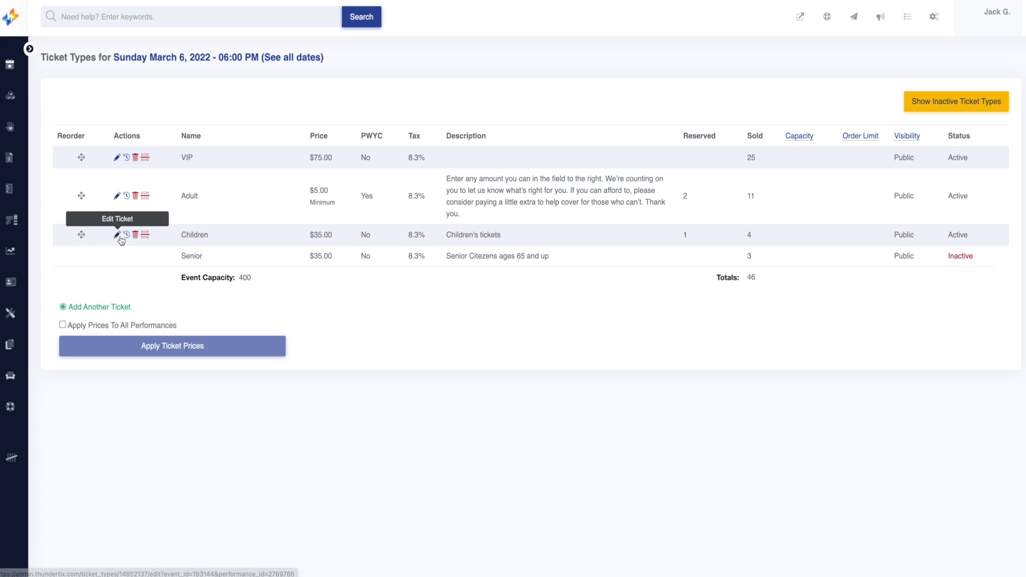
# Change the Children ticket's description to "Children age 12 and under.".
pyautogui.click(120, 236)
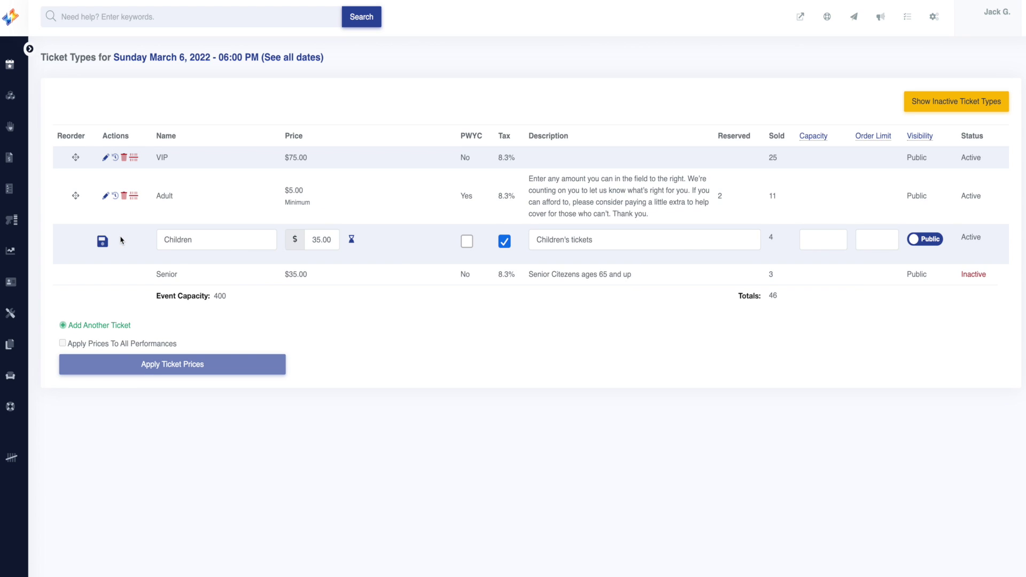
pyautogui.tripleClick(616, 241)
pyautogui.write('Children age 12 and under.')
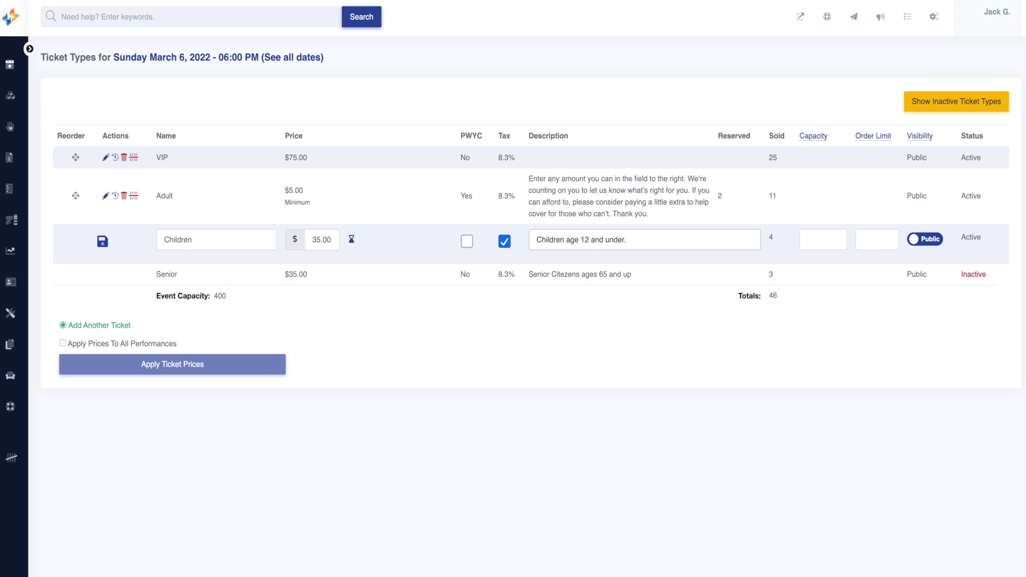
# Toggle the Children ticket's tax option off and back on, and look up the Tax Rate settings in the checkout options.
pyautogui.click(508, 247)
pyautogui.click(505, 242)
pyautogui.click(505, 242)
pyautogui.click(506, 242)
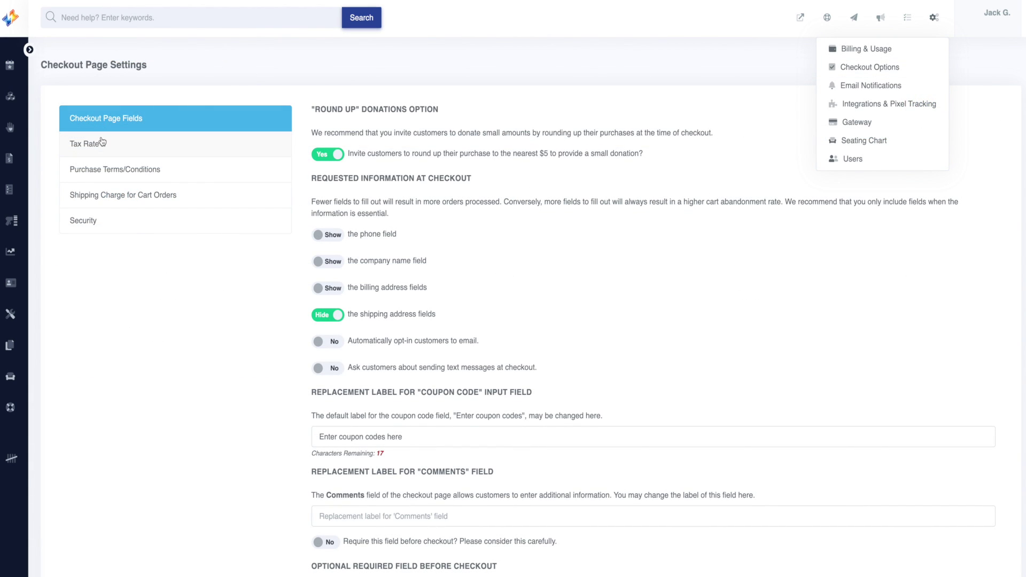
pyautogui.click(120, 149)
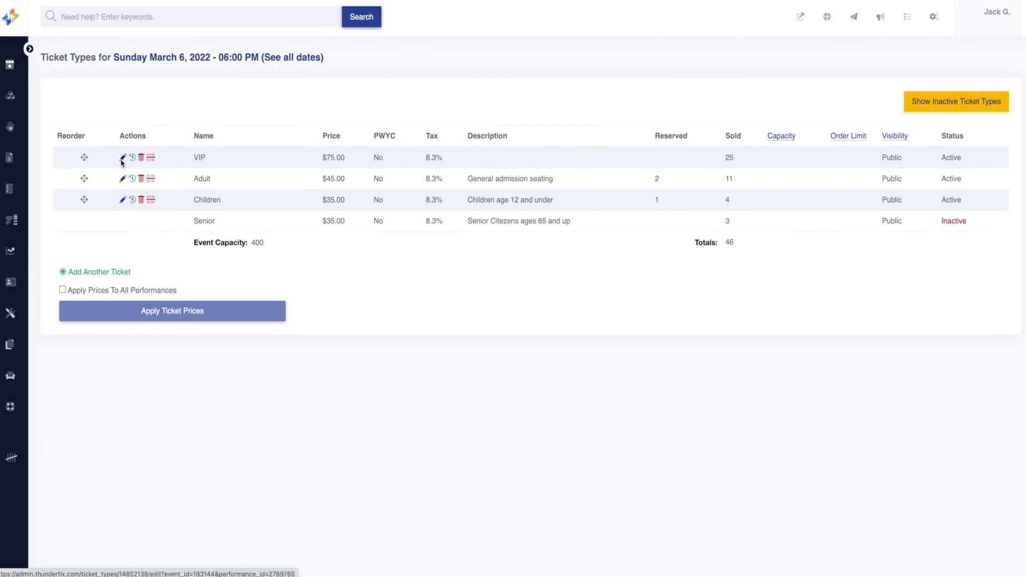
# Set the VIP ticket's capacity to 30 and switch its visibility away from Public and back.
pyautogui.click(122, 157)
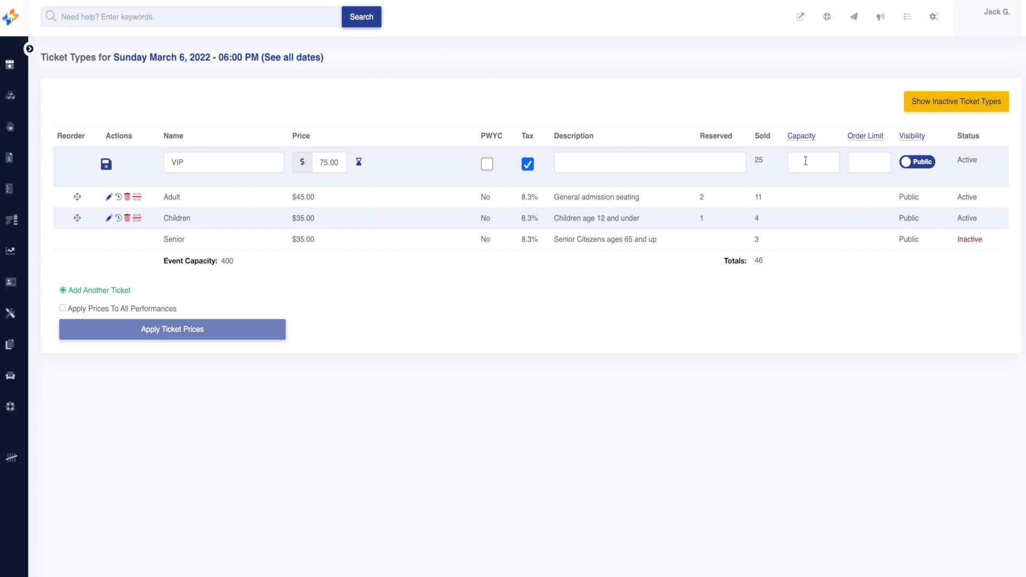
pyautogui.moveTo(817, 144)
pyautogui.click(817, 158)
pyautogui.write('30')
pyautogui.moveTo(858, 142)
pyautogui.moveTo(921, 141)
pyautogui.click(908, 168)
pyautogui.click(907, 169)
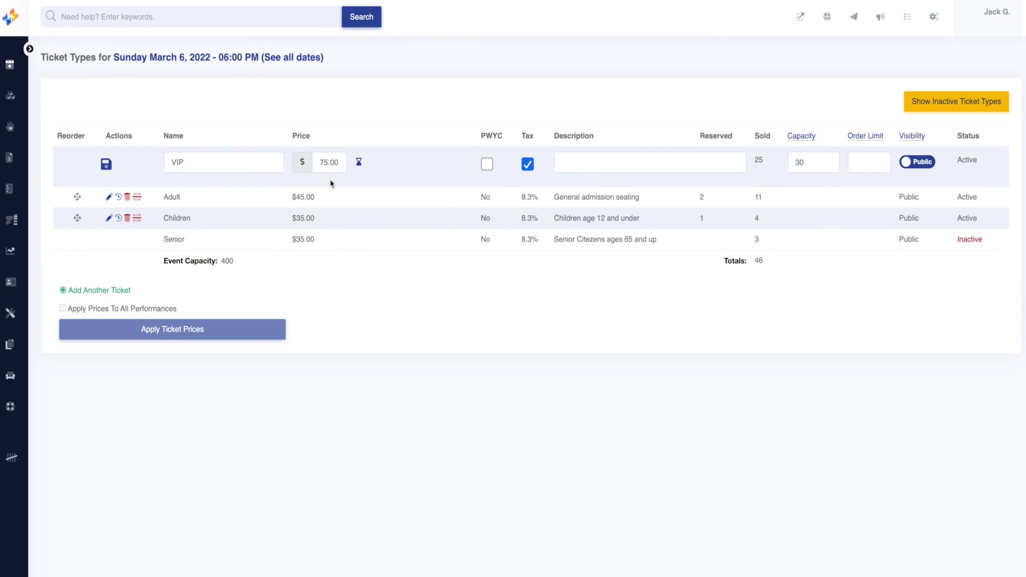
# Turn on date-based pricing for the VIP ticket and end the $75.00 tier 100 days before the event.
pyautogui.click(360, 163)
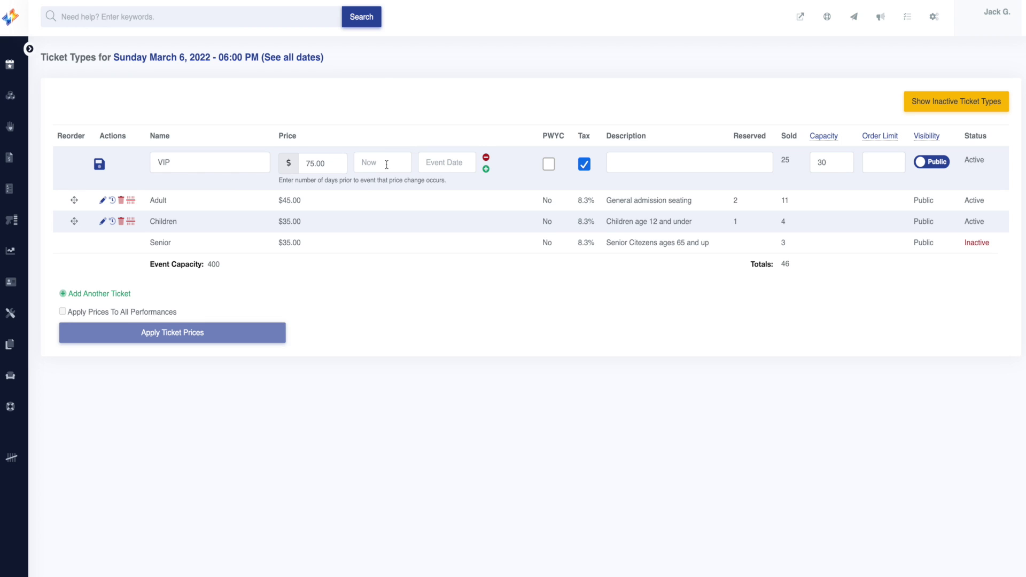
pyautogui.click(465, 163)
pyautogui.write('100')
# Add a second VIP pricing tier of $80 that ends 1 day before the event.
pyautogui.click(486, 169)
pyautogui.click(330, 186)
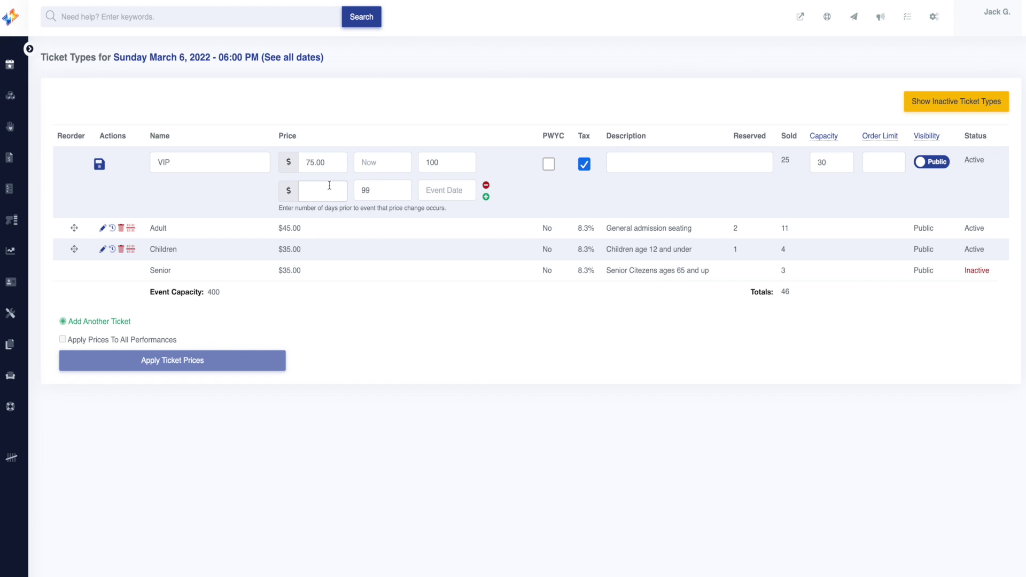
pyautogui.write('80')
pyautogui.click(426, 191)
pyautogui.write('1')
# Add a third VIP pricing tier of $85 running to the event date and save the ticket.
pyautogui.click(486, 197)
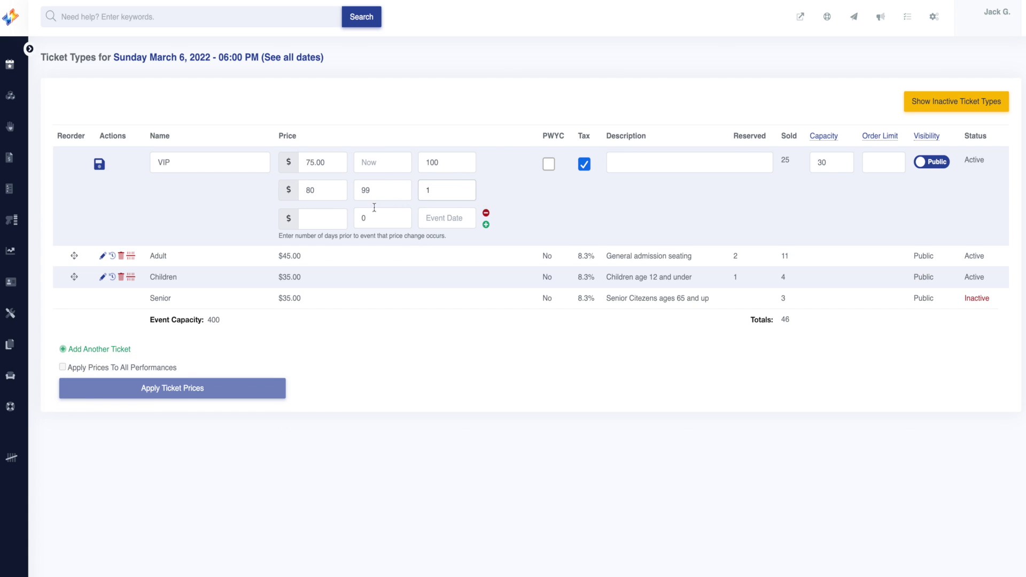
pyautogui.click(342, 216)
pyautogui.write('85')
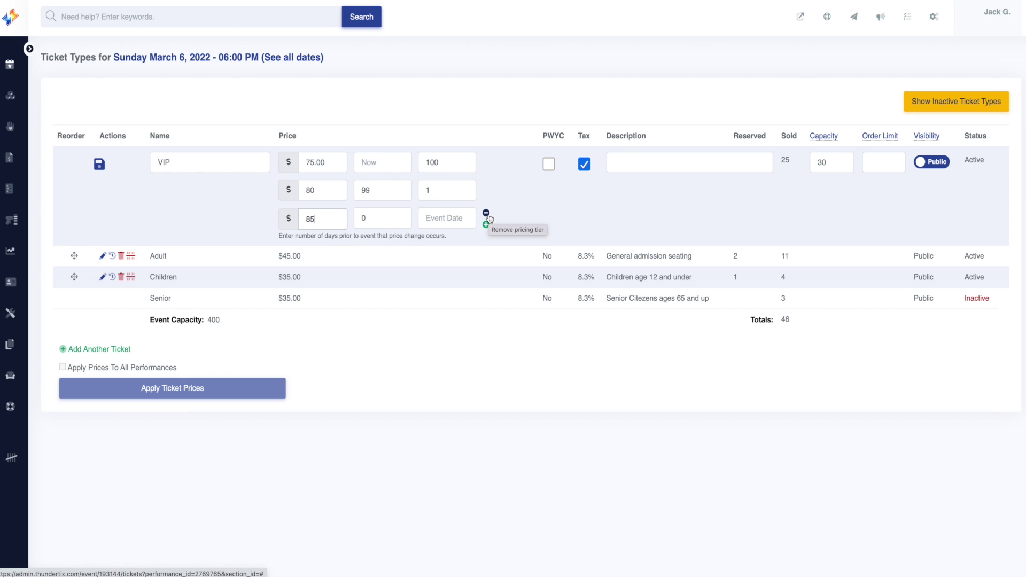
pyautogui.click(100, 164)
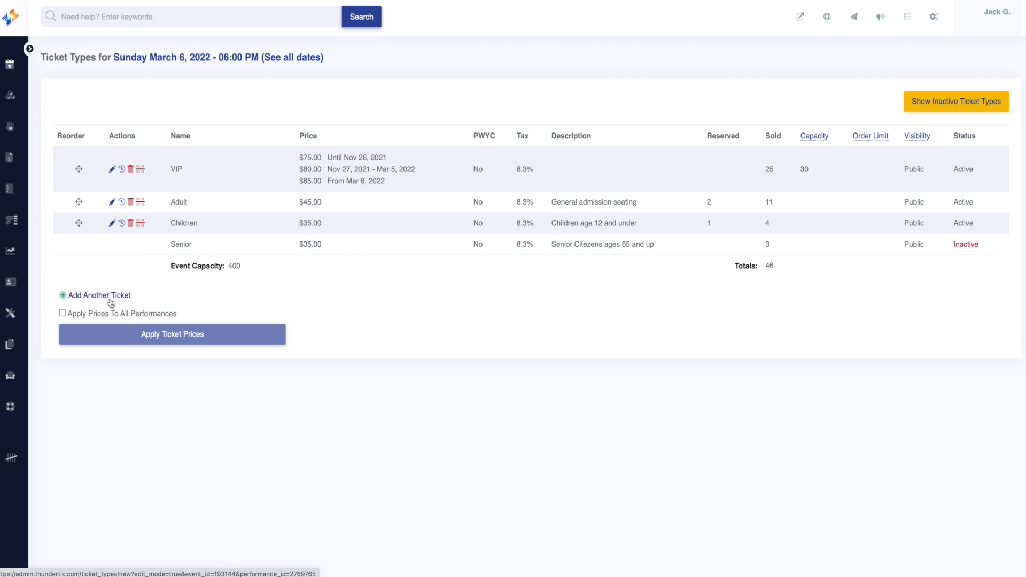
# Apply the ticket prices to all performances, confirm the change and dismiss the notice.
pyautogui.click(62, 314)
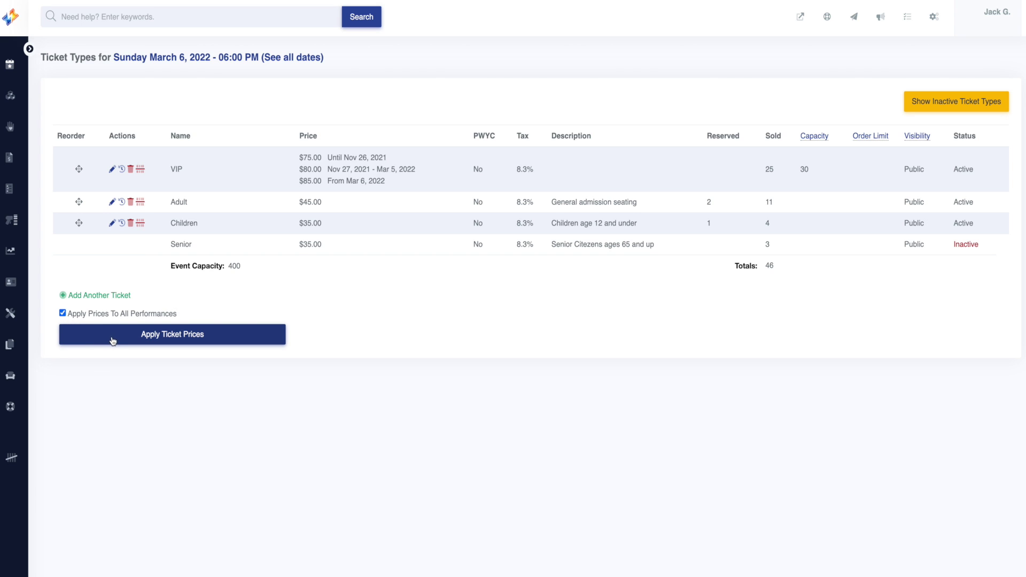
pyautogui.click(129, 337)
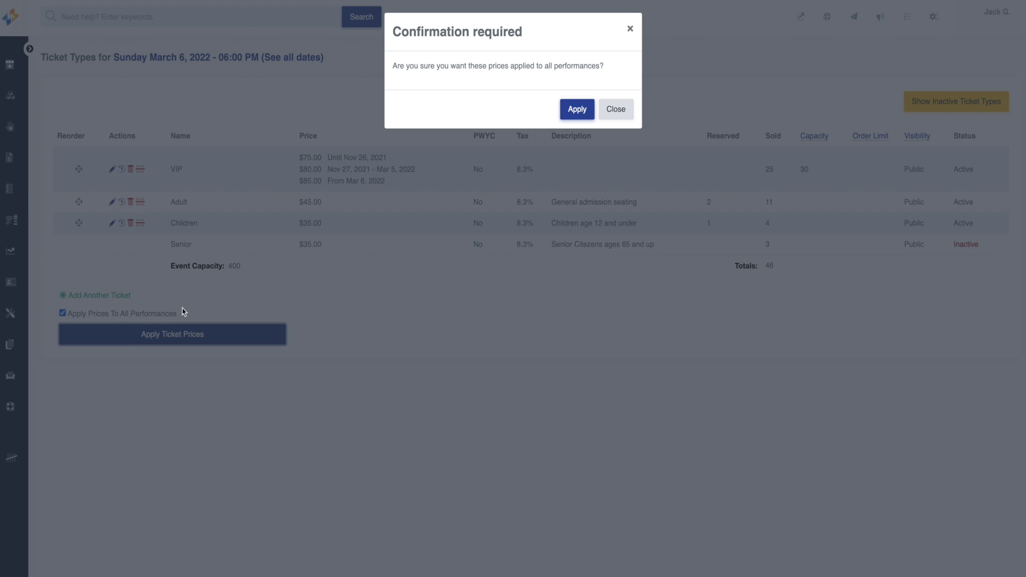
pyautogui.click(563, 112)
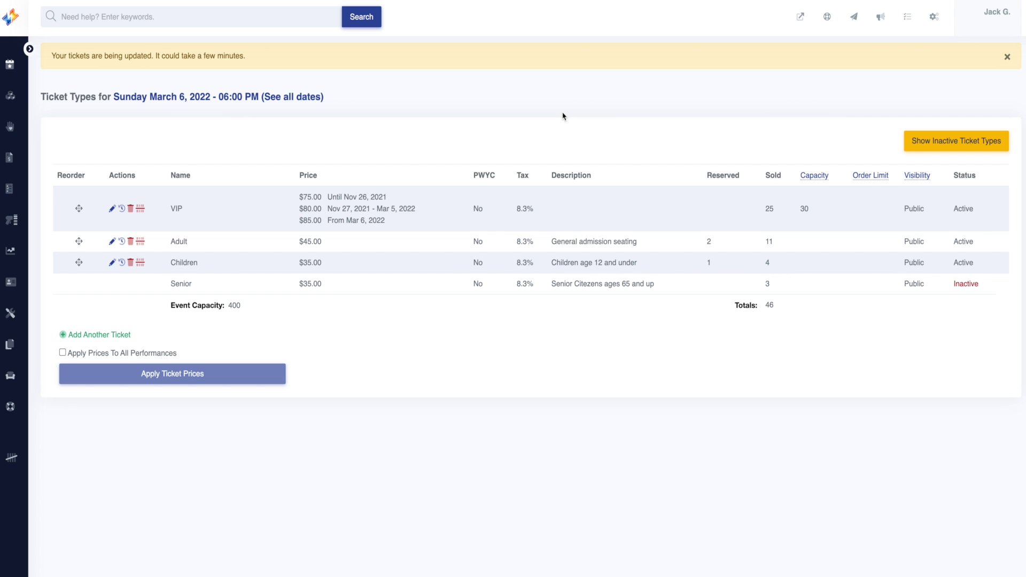
pyautogui.click(1007, 56)
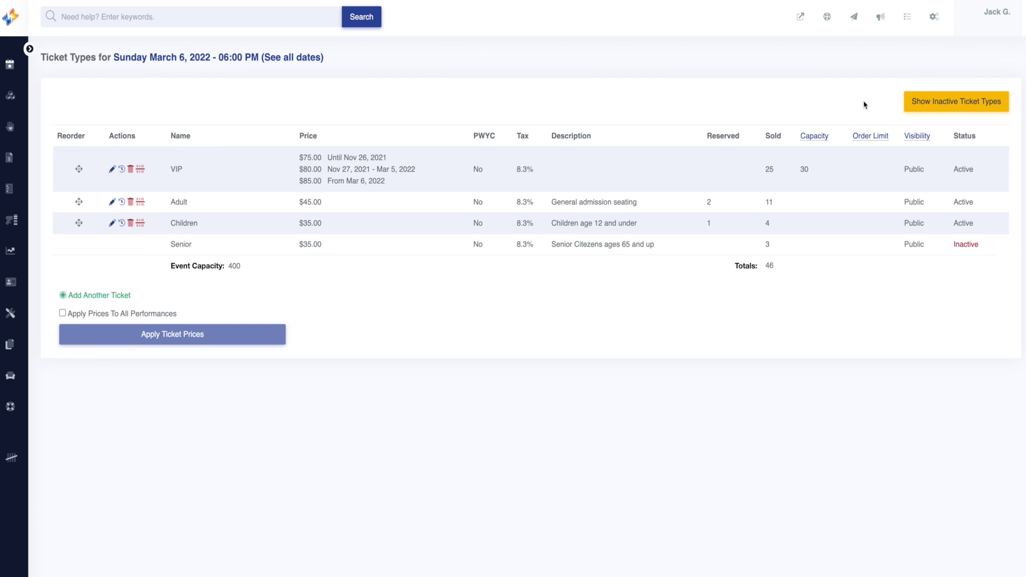
# Show the inactive ticket types and open the Children ticket's change history.
pyautogui.click(918, 106)
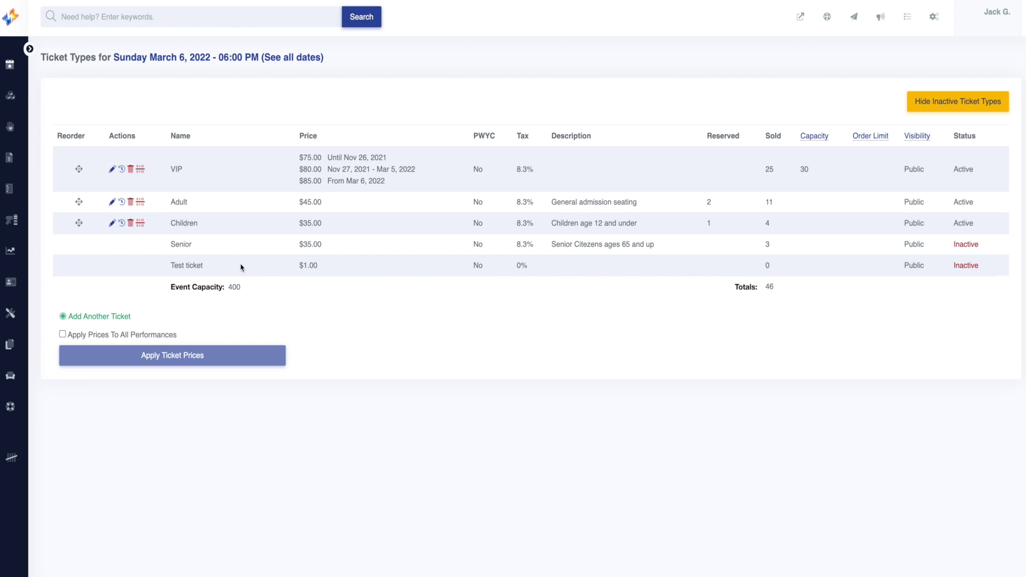
pyautogui.click(122, 224)
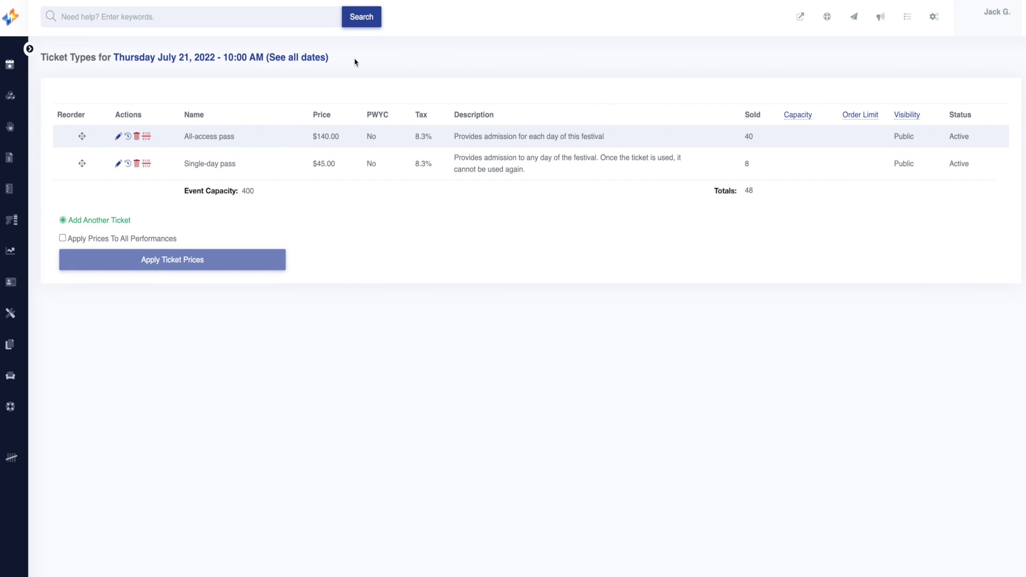
# Reset the barcodes of the All-access pass for the Thursday, July 21, 2022 event and confirm.
pyautogui.click(150, 140)
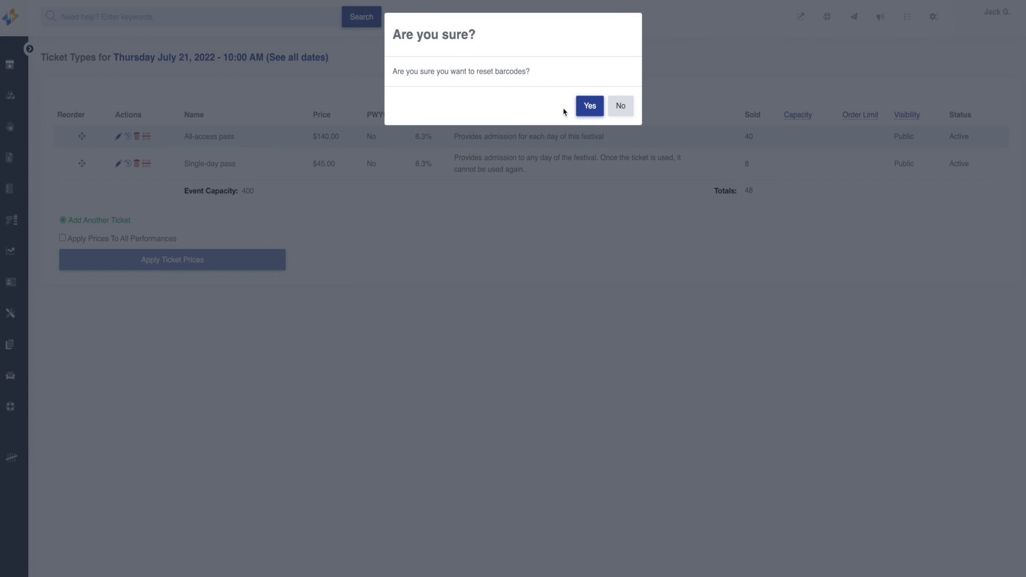
pyautogui.click(579, 110)
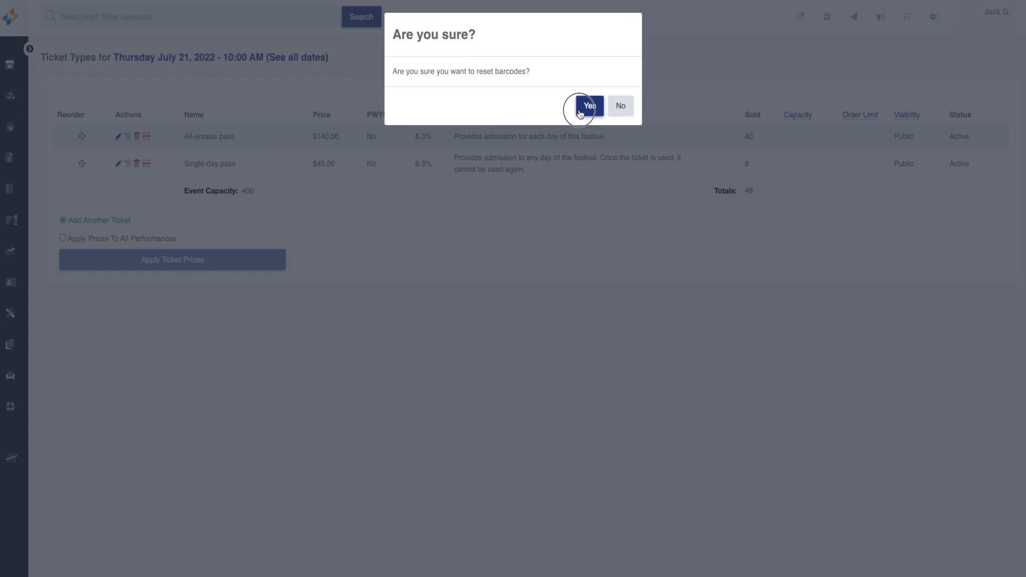